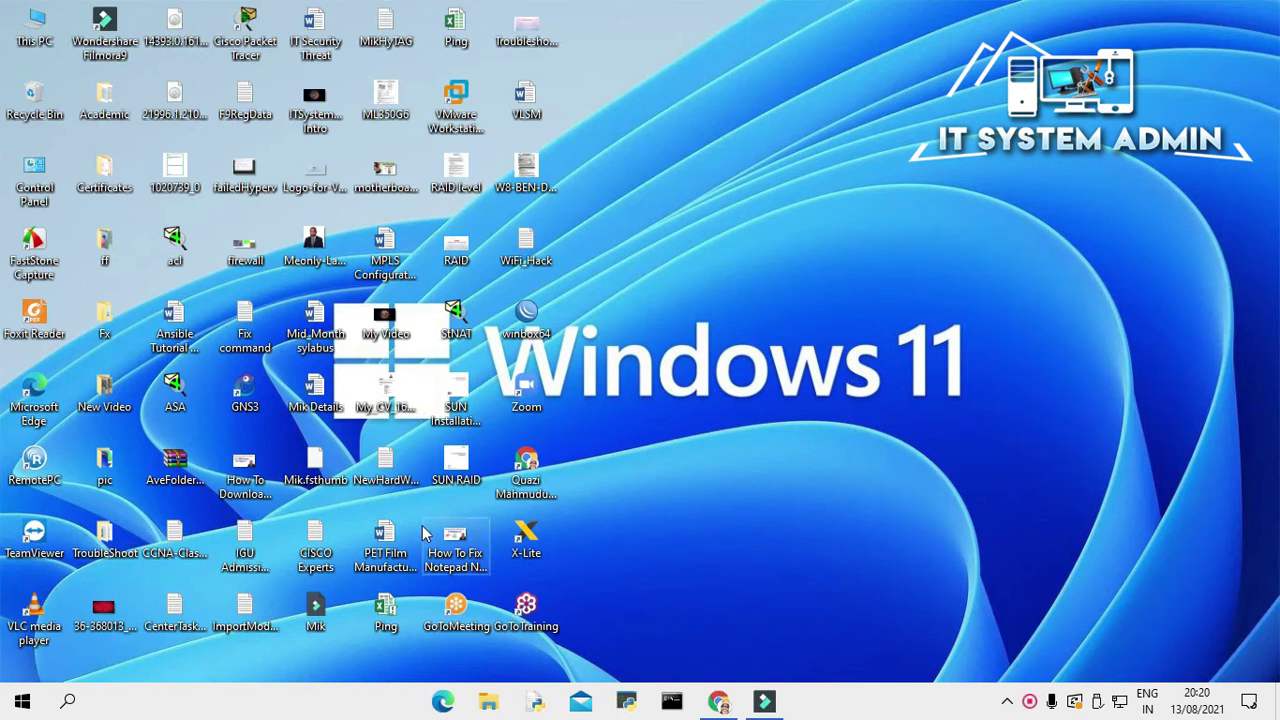
# Search Windows for WordPad, open it, maximize its window, and close it again
pyautogui.click(66, 701)
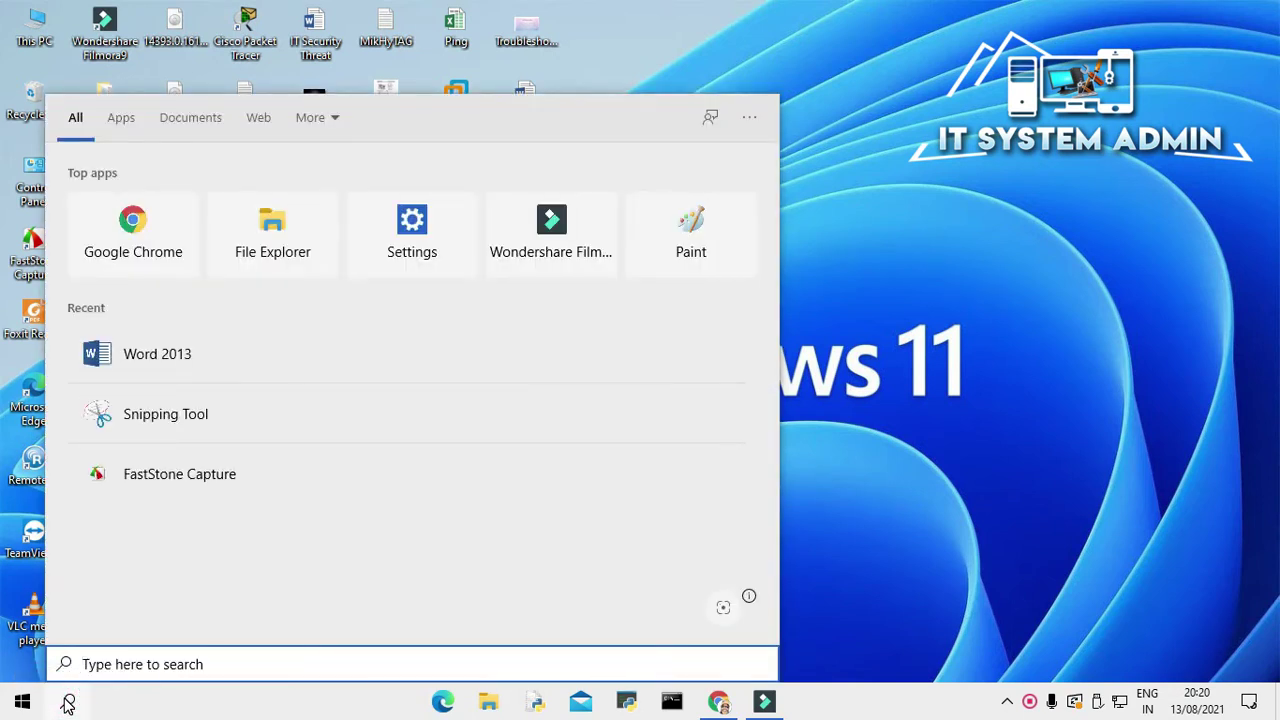
pyautogui.write('word')
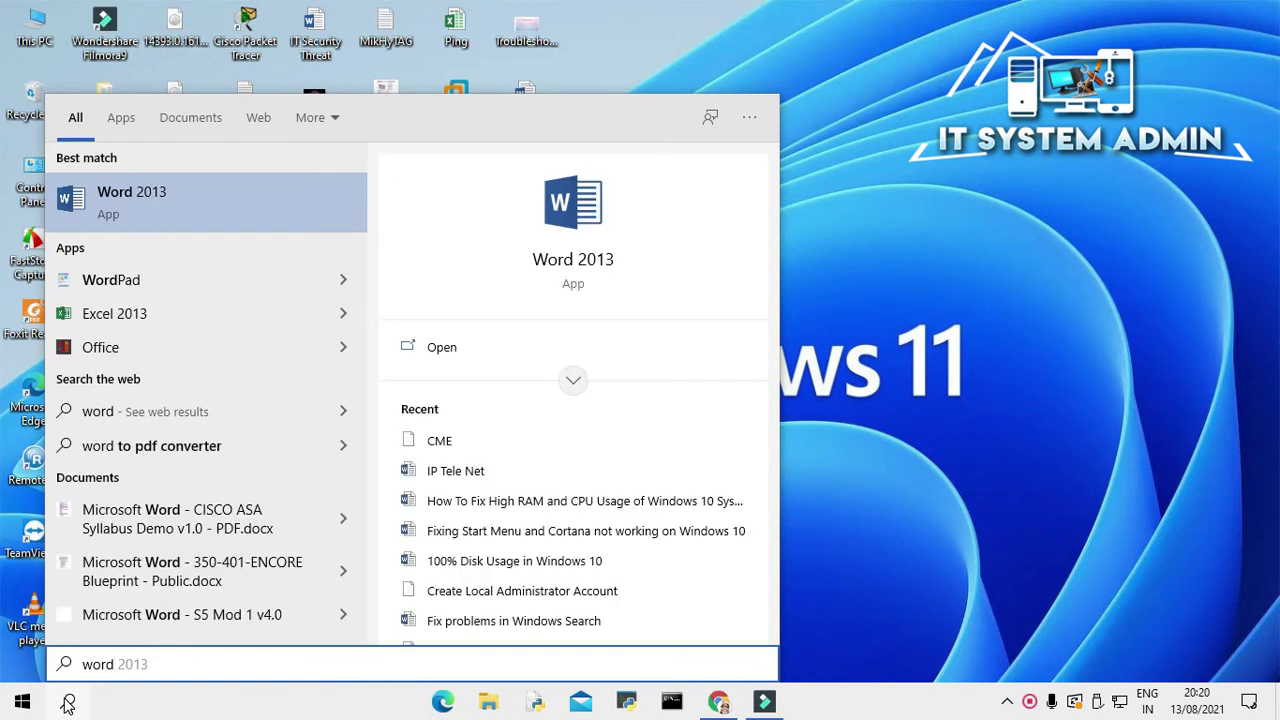
pyautogui.write('p')
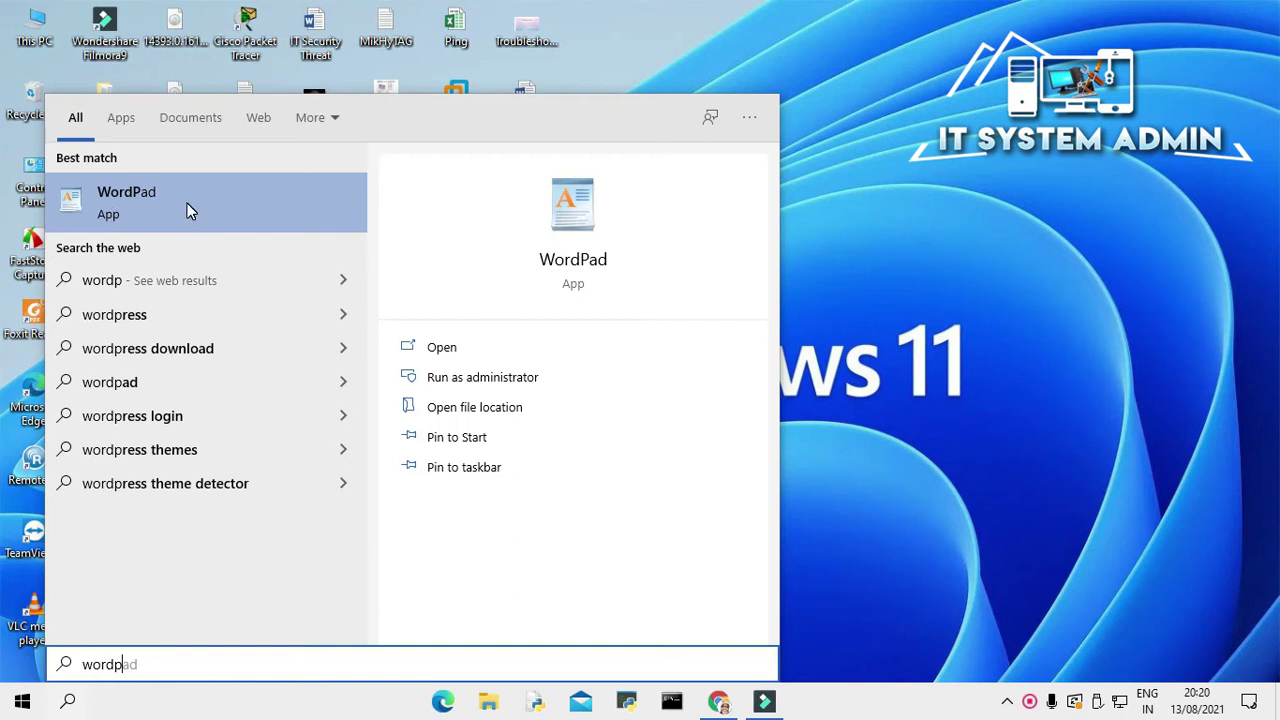
pyautogui.click(187, 203)
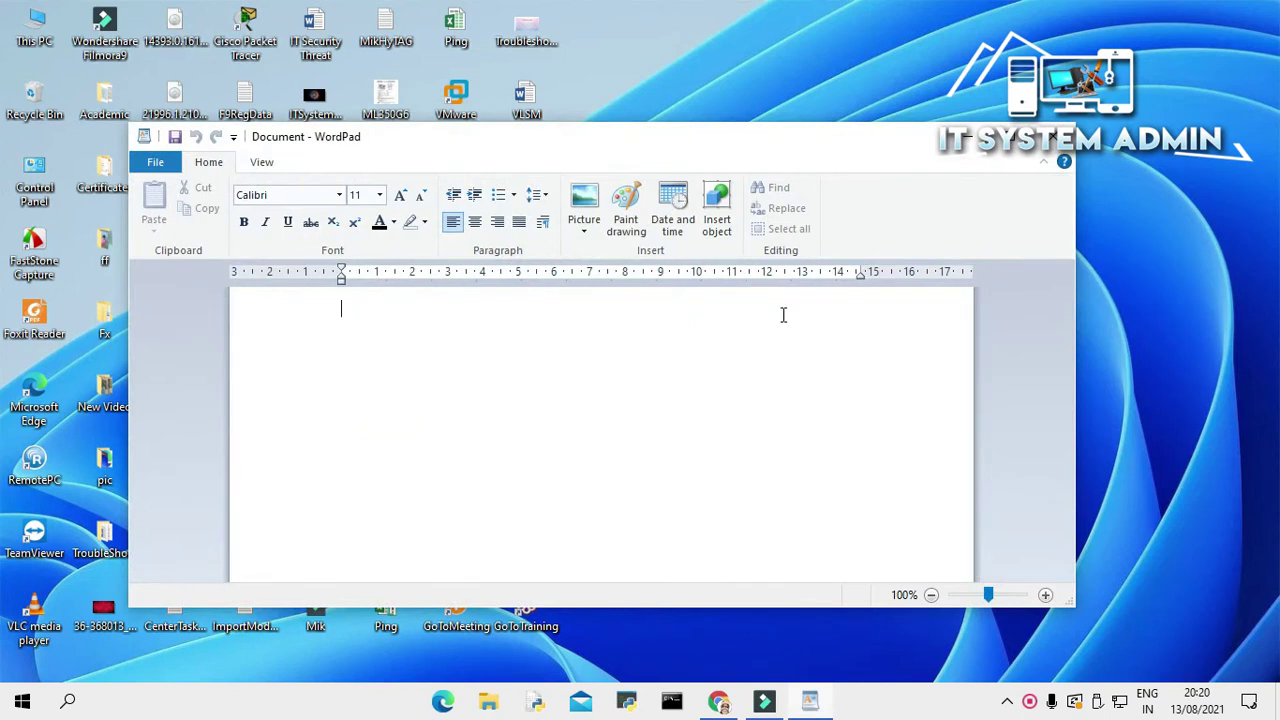
pyautogui.click(1013, 142)
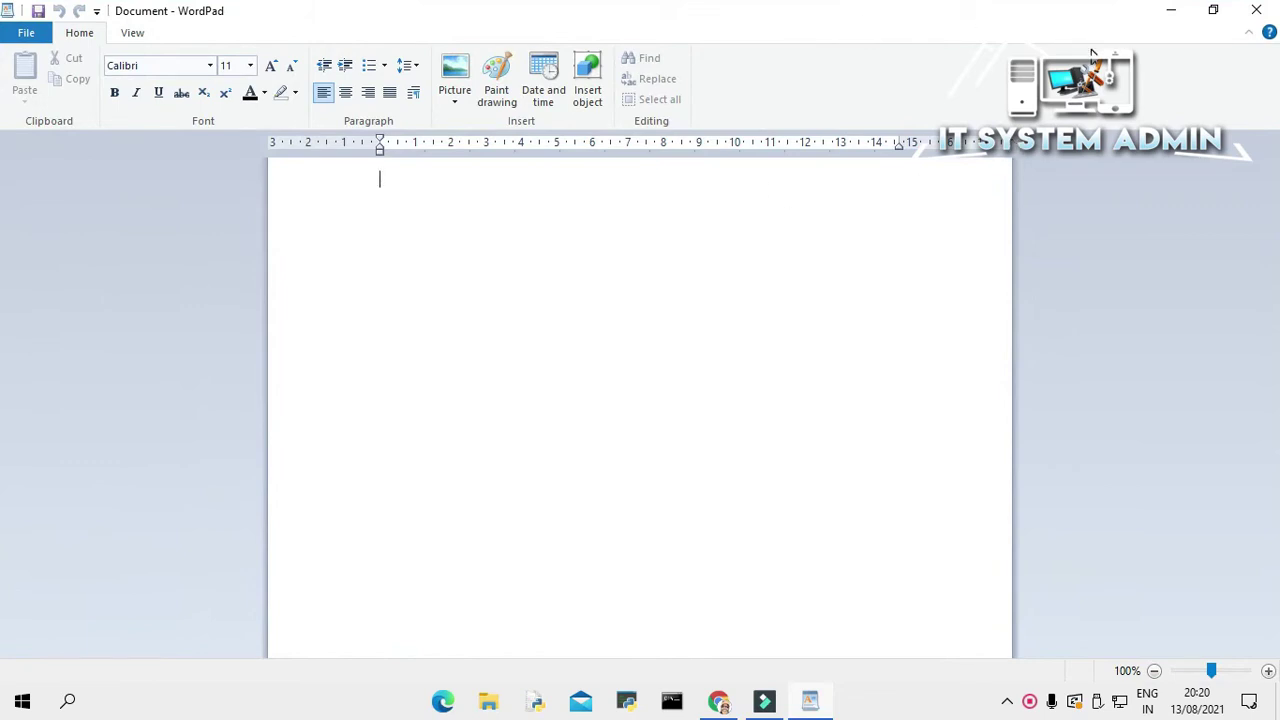
pyautogui.click(1256, 12)
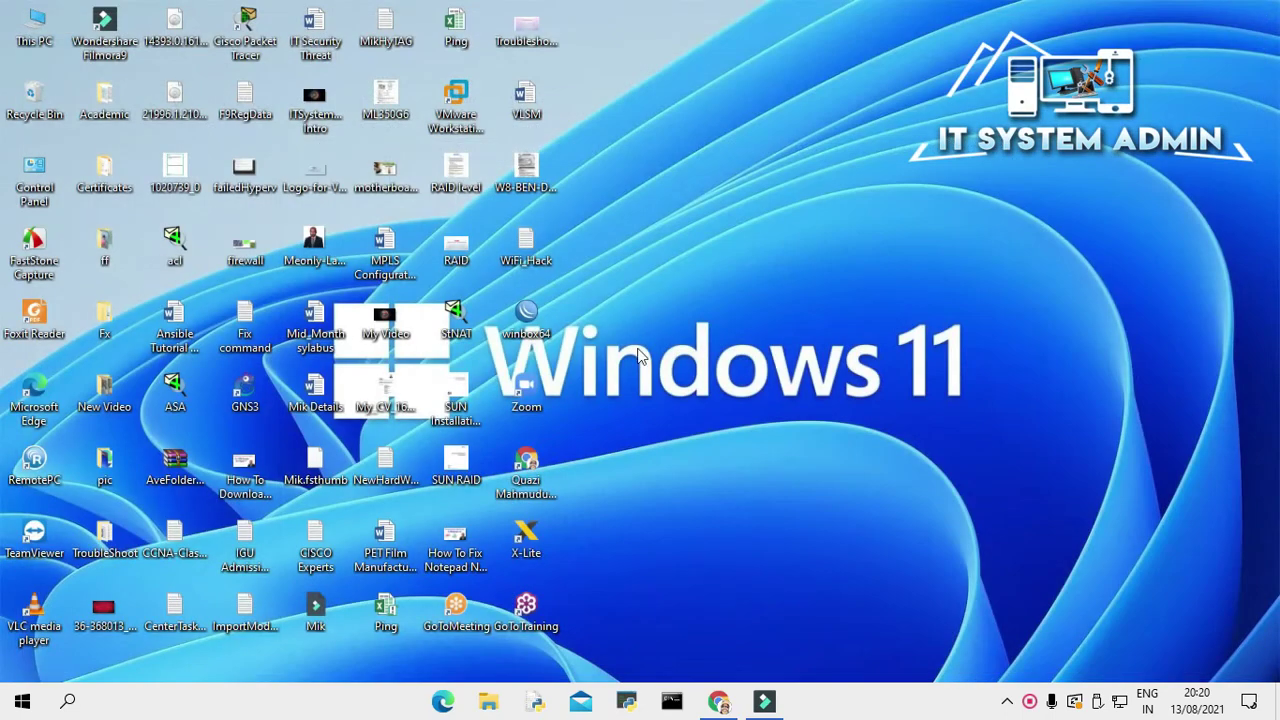
# Search Windows for Apps and features and open its Optional features page
pyautogui.click(68, 706)
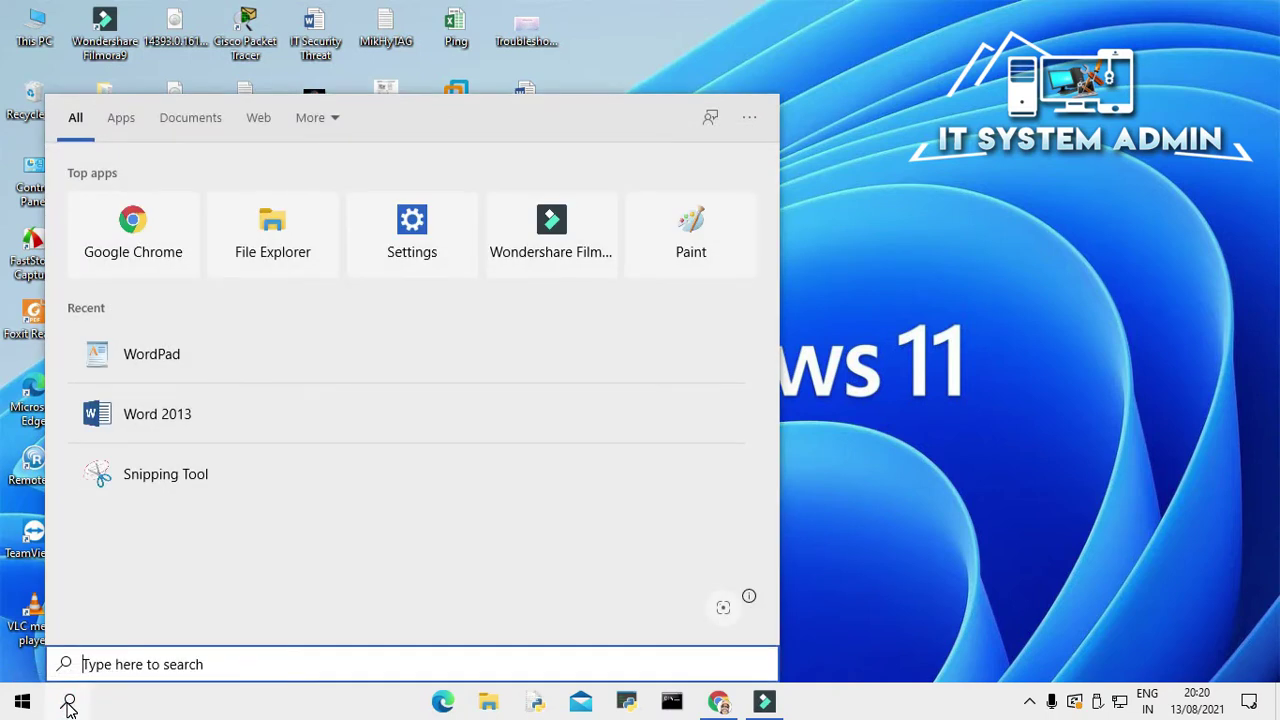
pyautogui.write('apps')
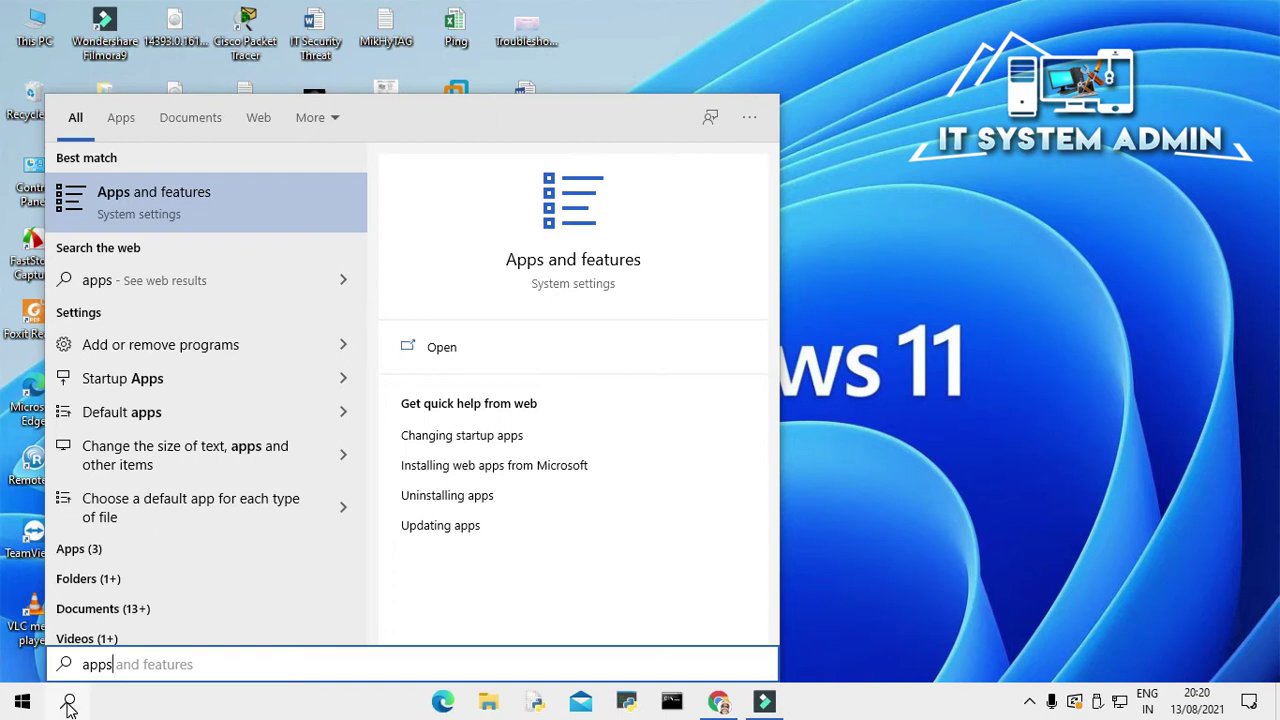
pyautogui.click(205, 197)
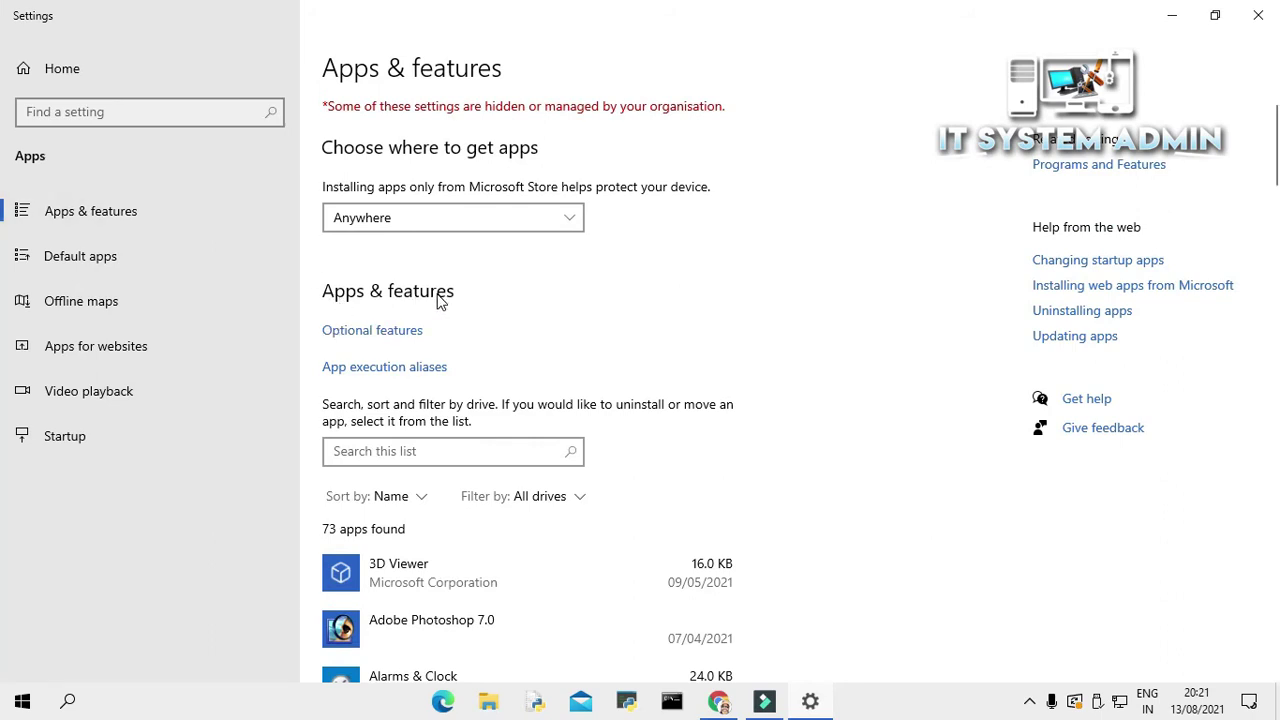
pyautogui.click(389, 341)
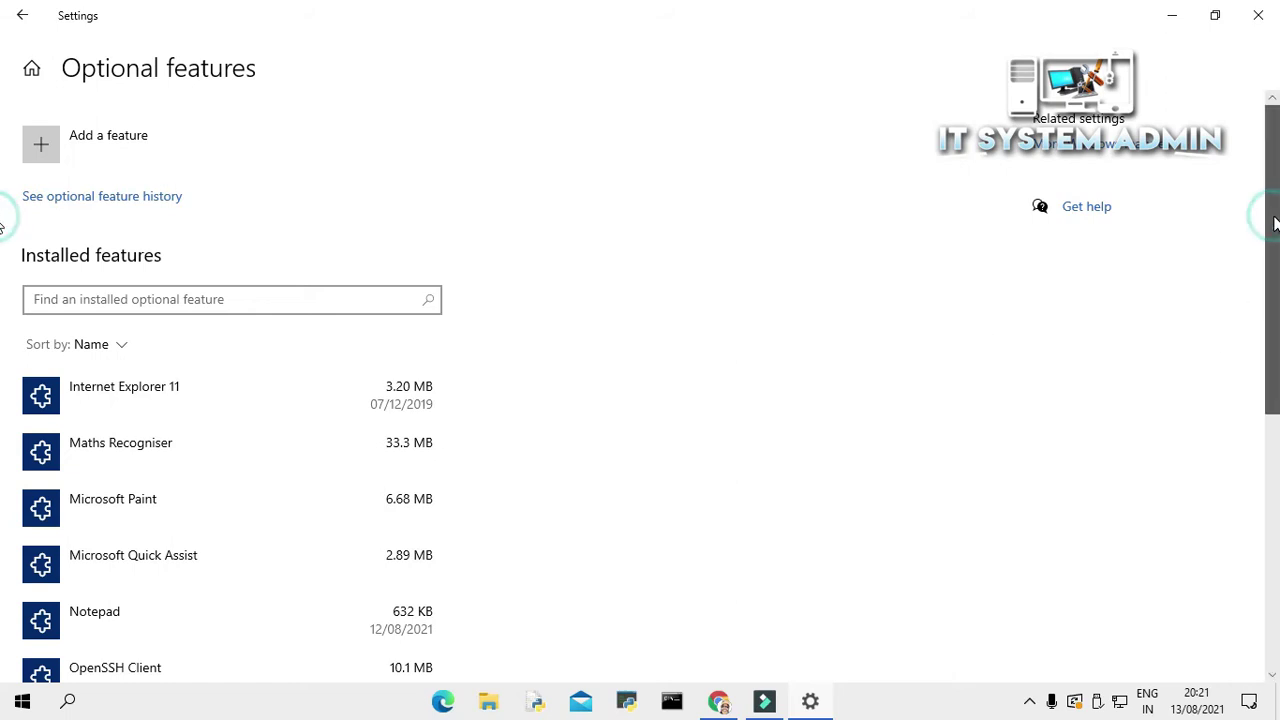
# Uninstall WordPad from the installed optional features and check its status under Latest actions
pyautogui.moveTo(1271, 209); pyautogui.dragTo(1230, 505)
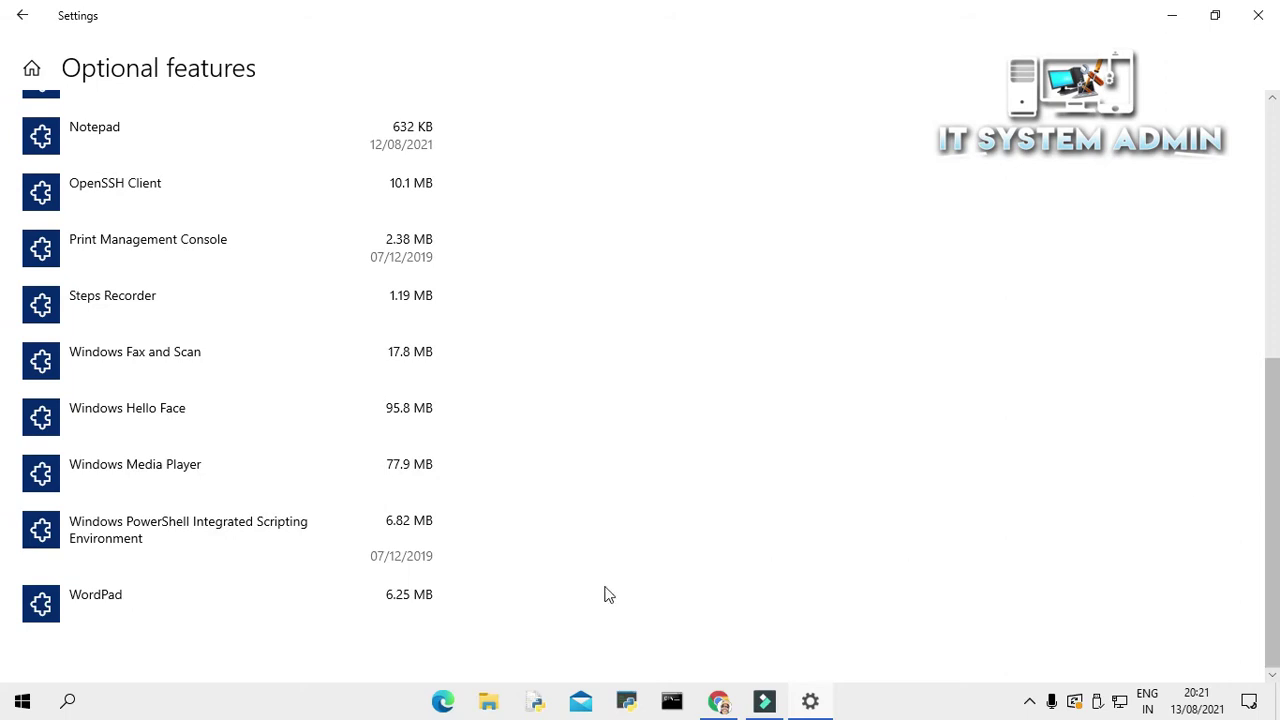
pyautogui.click(235, 594)
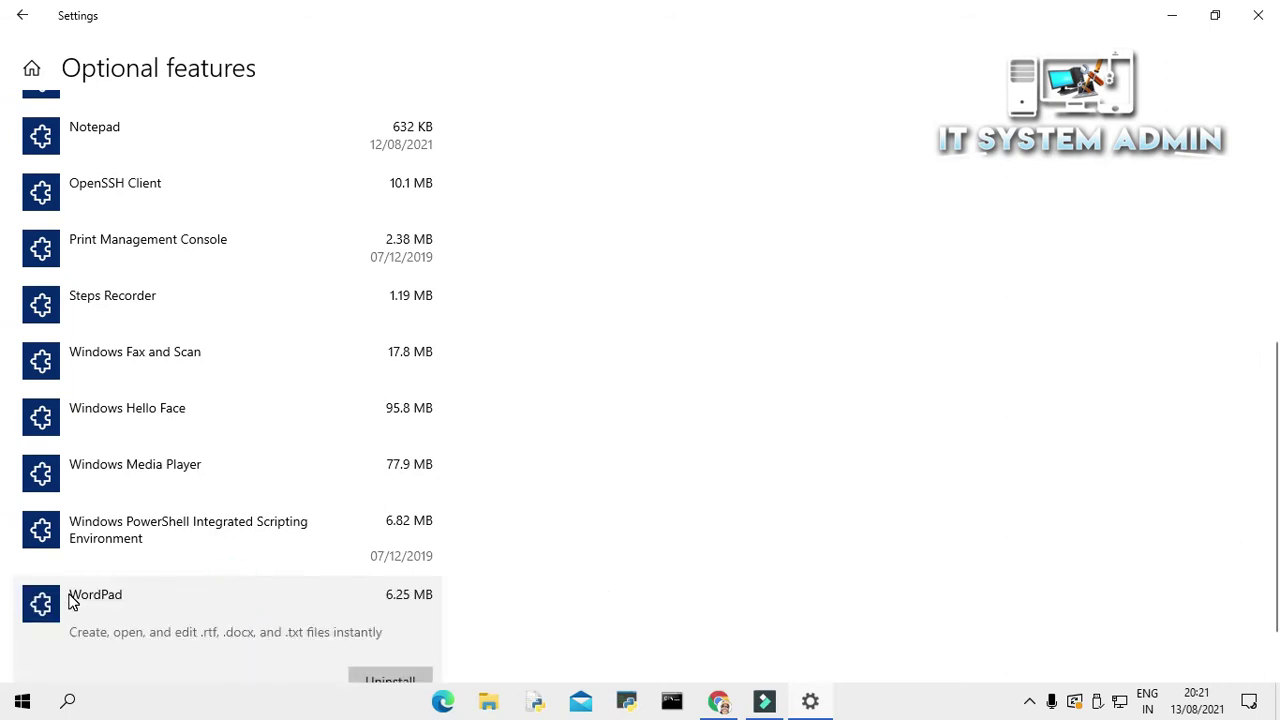
pyautogui.click(168, 602)
pyautogui.scroll(-1, 293, 640)
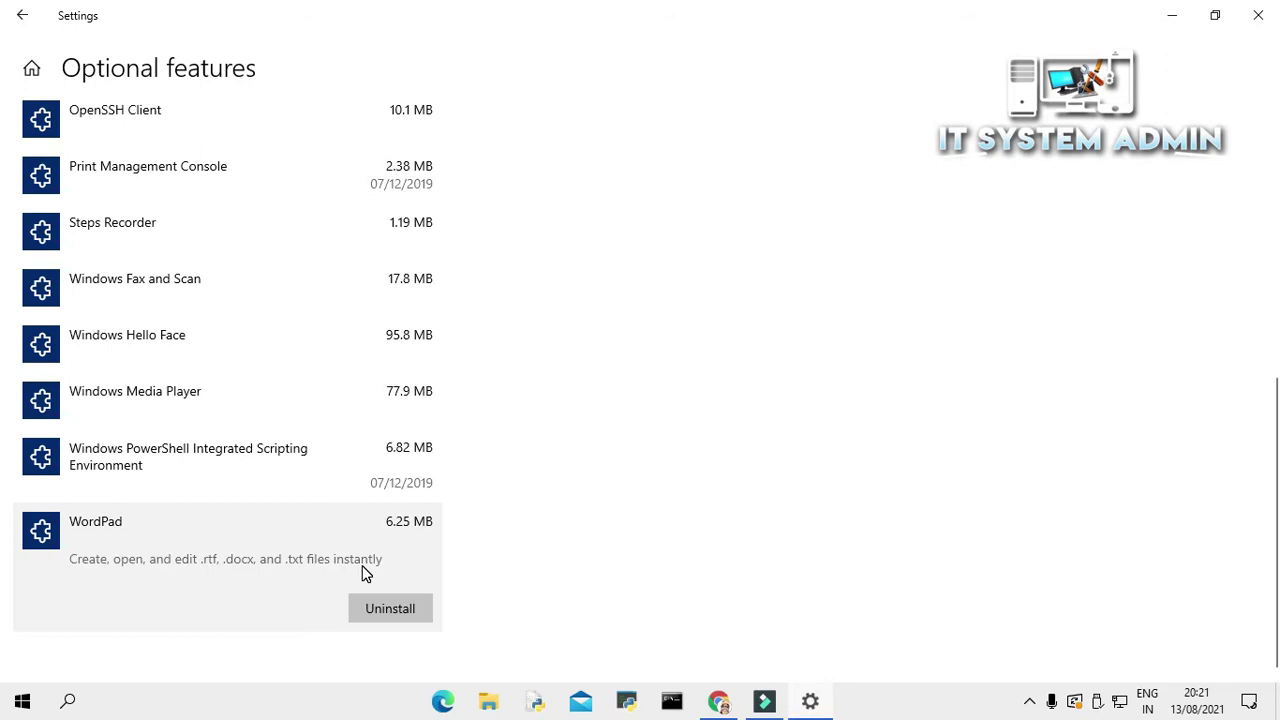
pyautogui.click(396, 612)
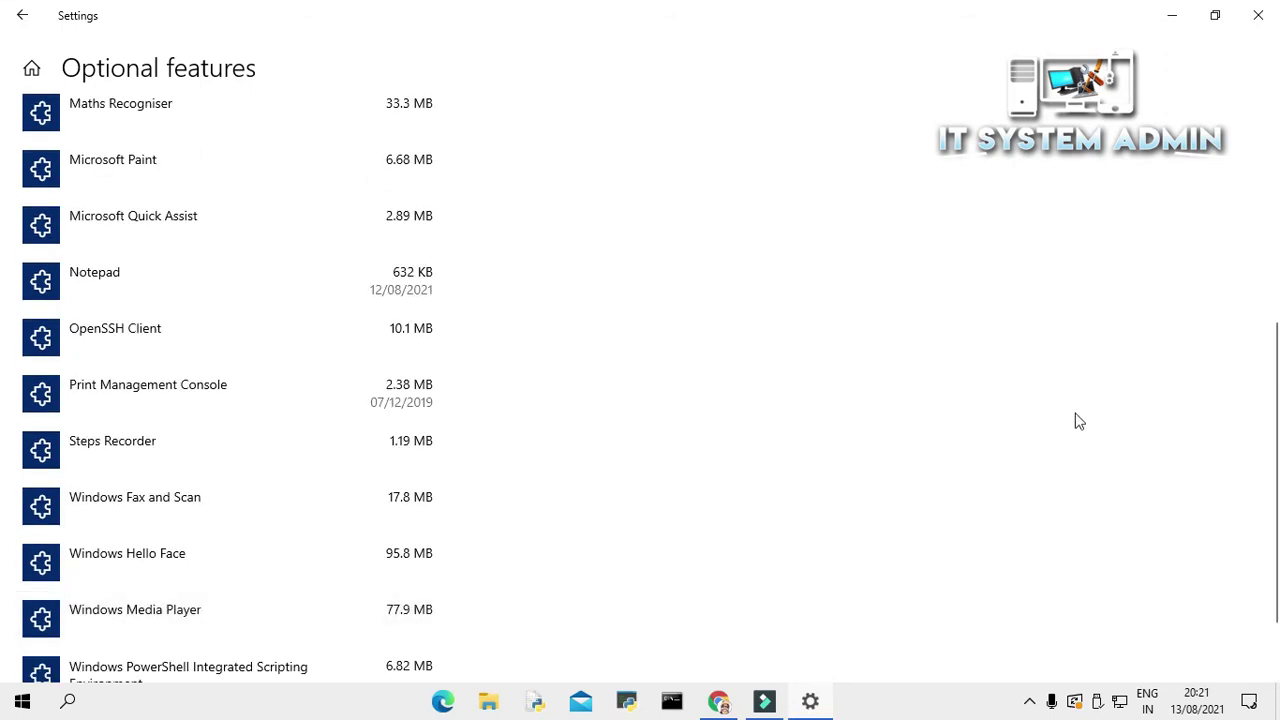
pyautogui.click(1270, 435)
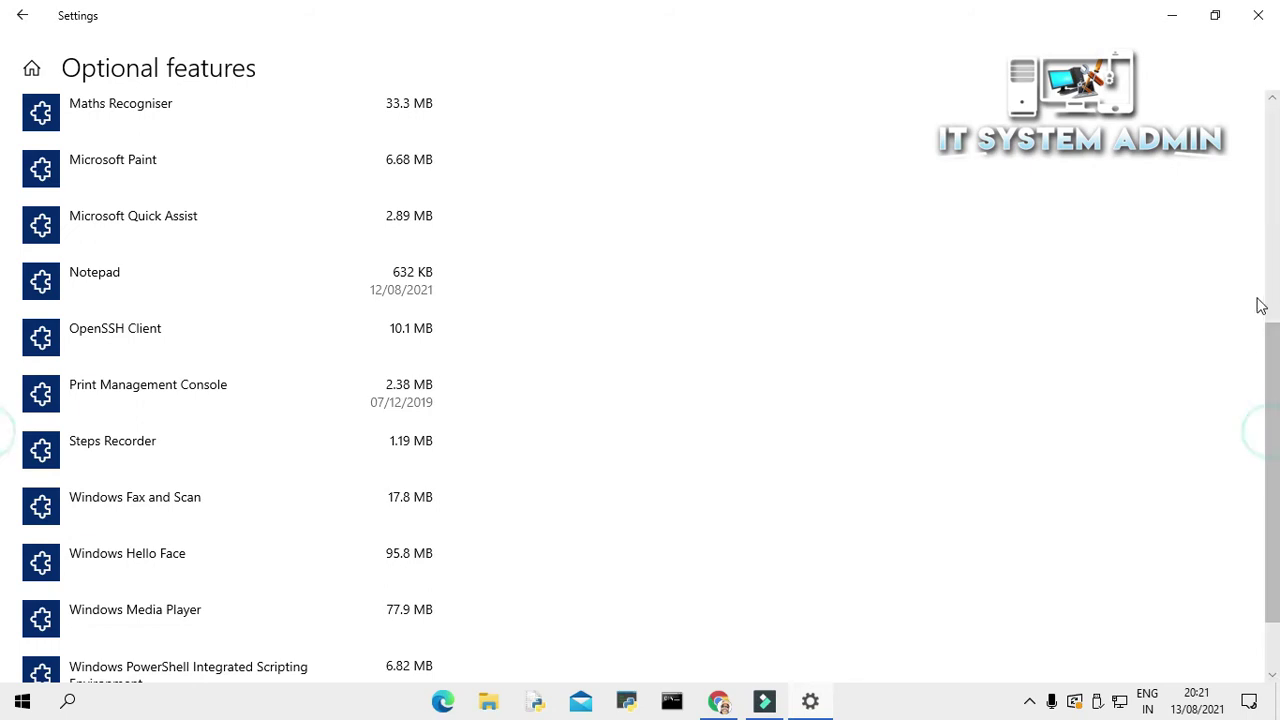
pyautogui.moveTo(1266, 331); pyautogui.dragTo(1275, 118)
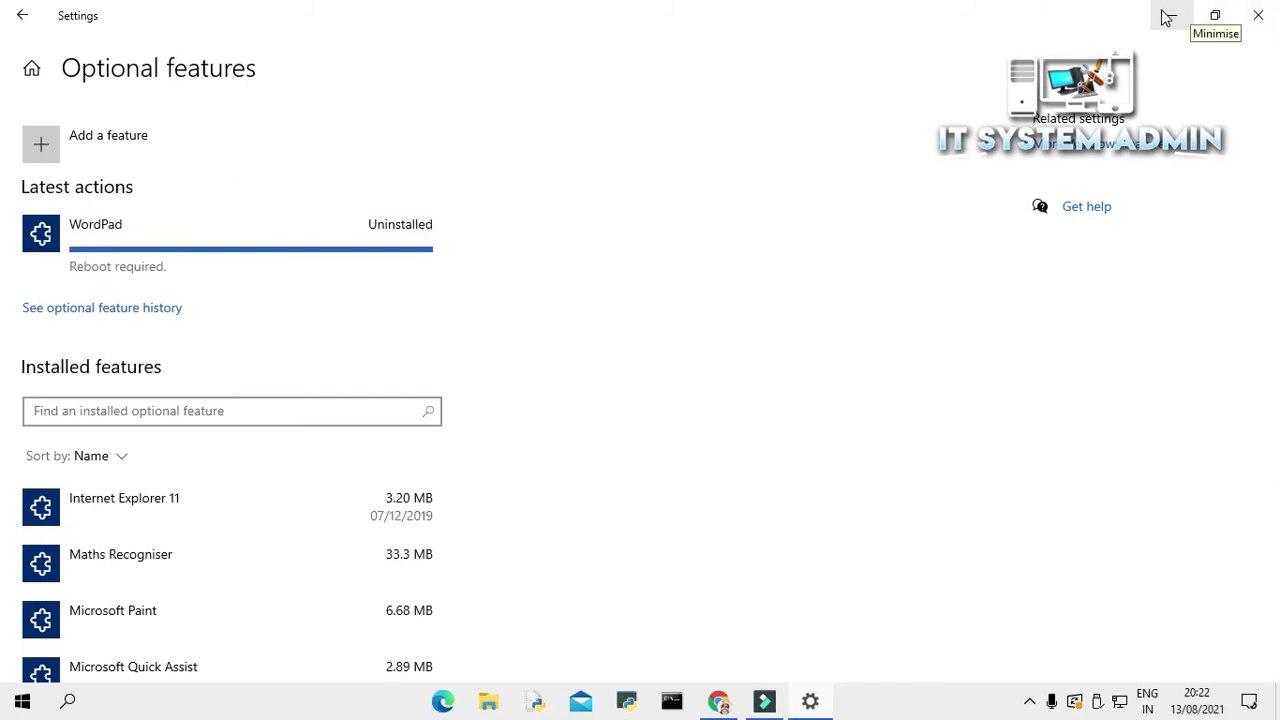
# Close Settings and open the power options for restarting the computer
pyautogui.click(1274, 12)
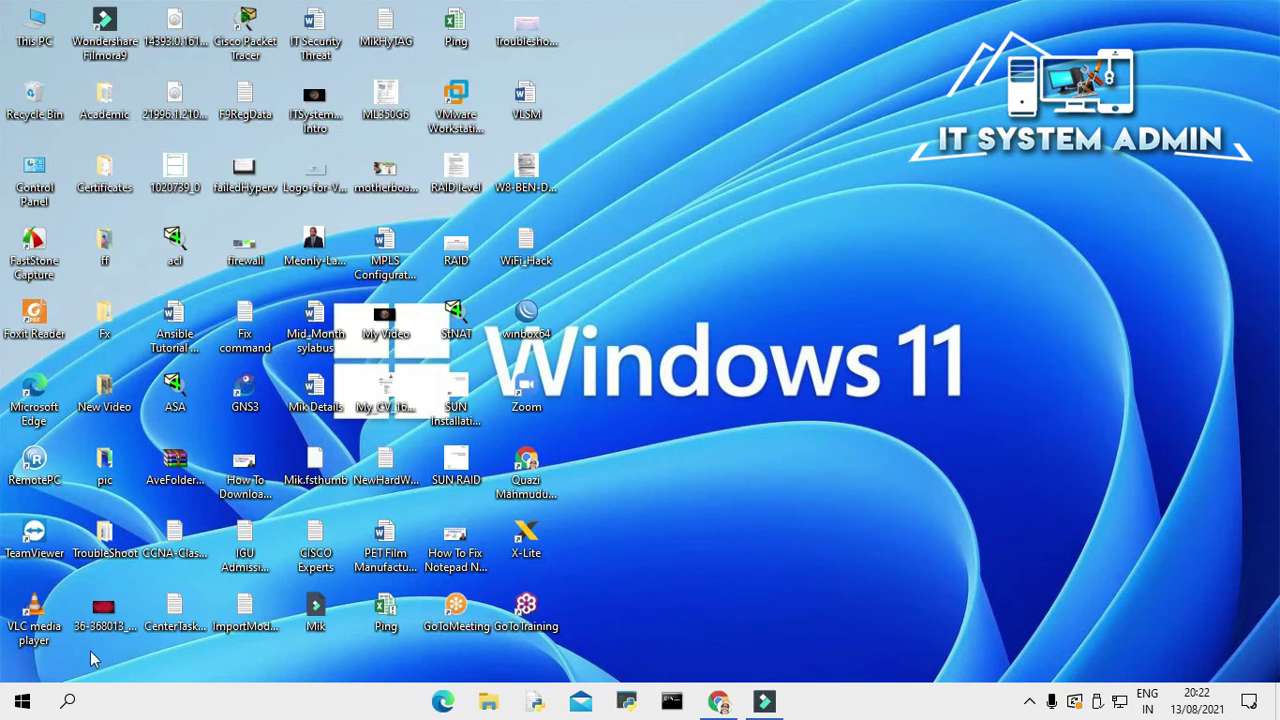
pyautogui.click(22, 704)
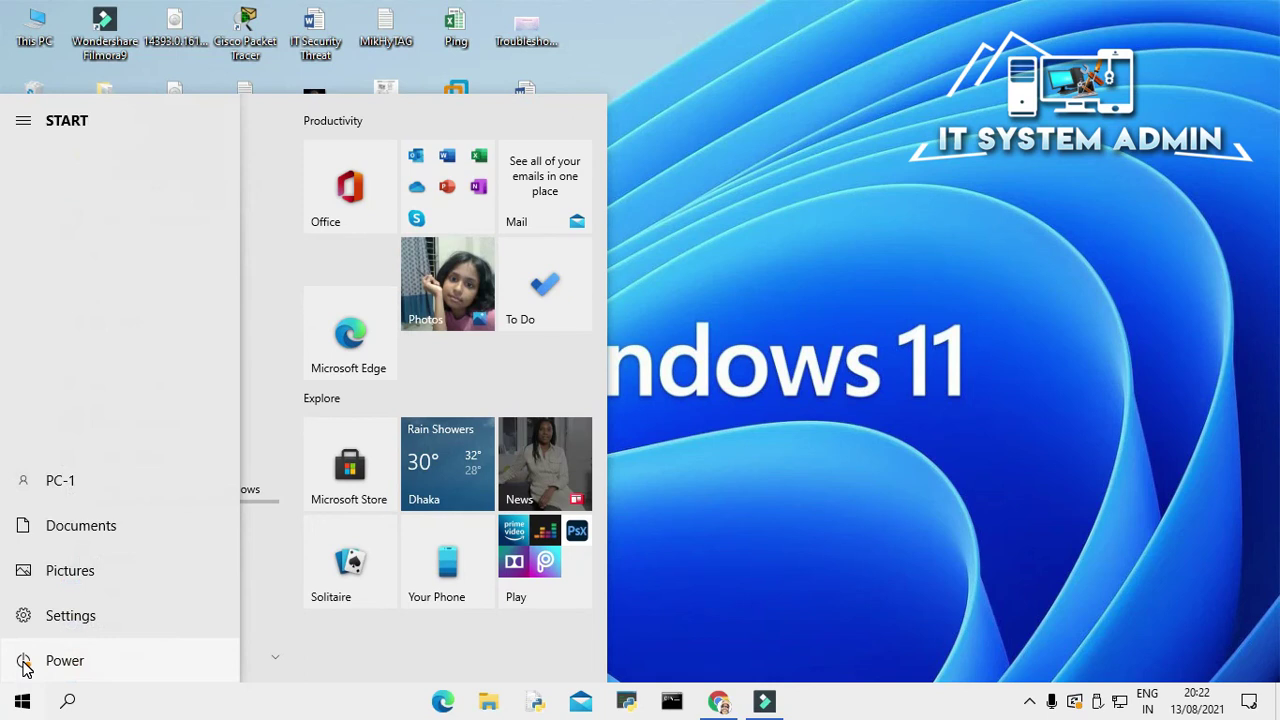
pyautogui.click(25, 662)
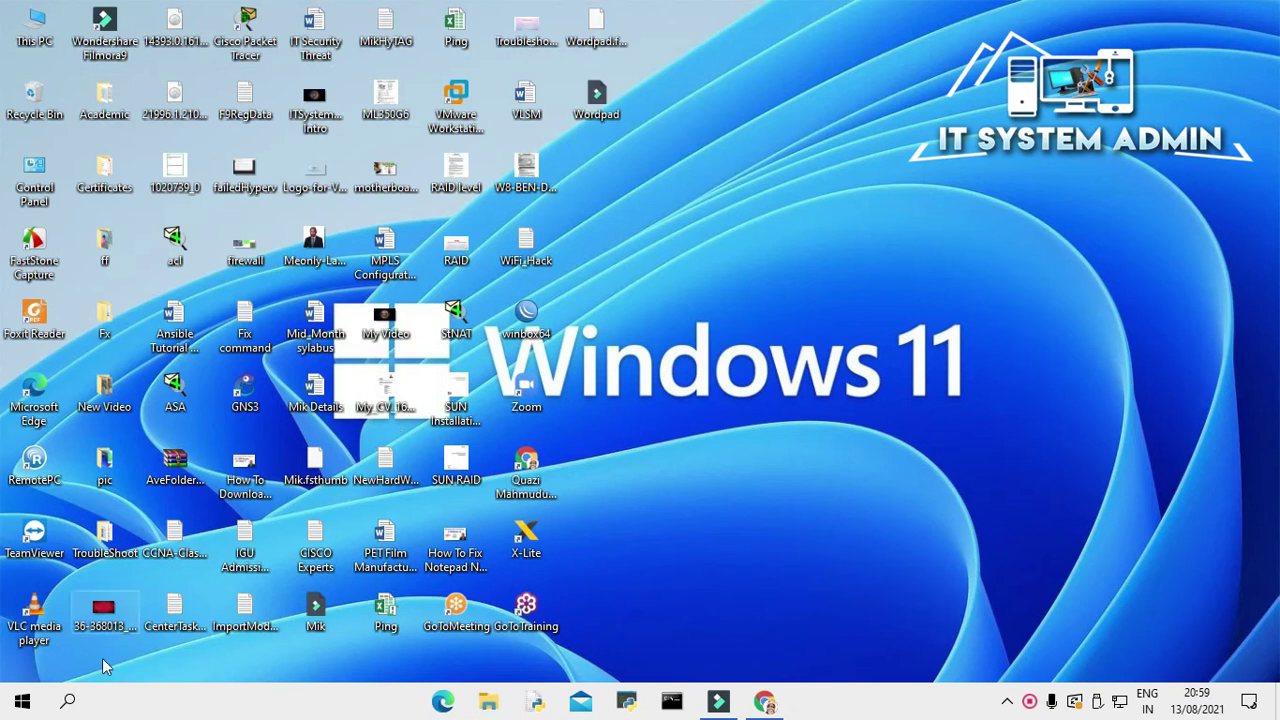
# Open Optional features from Apps and features again and check the installed features list for WordPad
pyautogui.click(68, 700)
pyautogui.write('app')
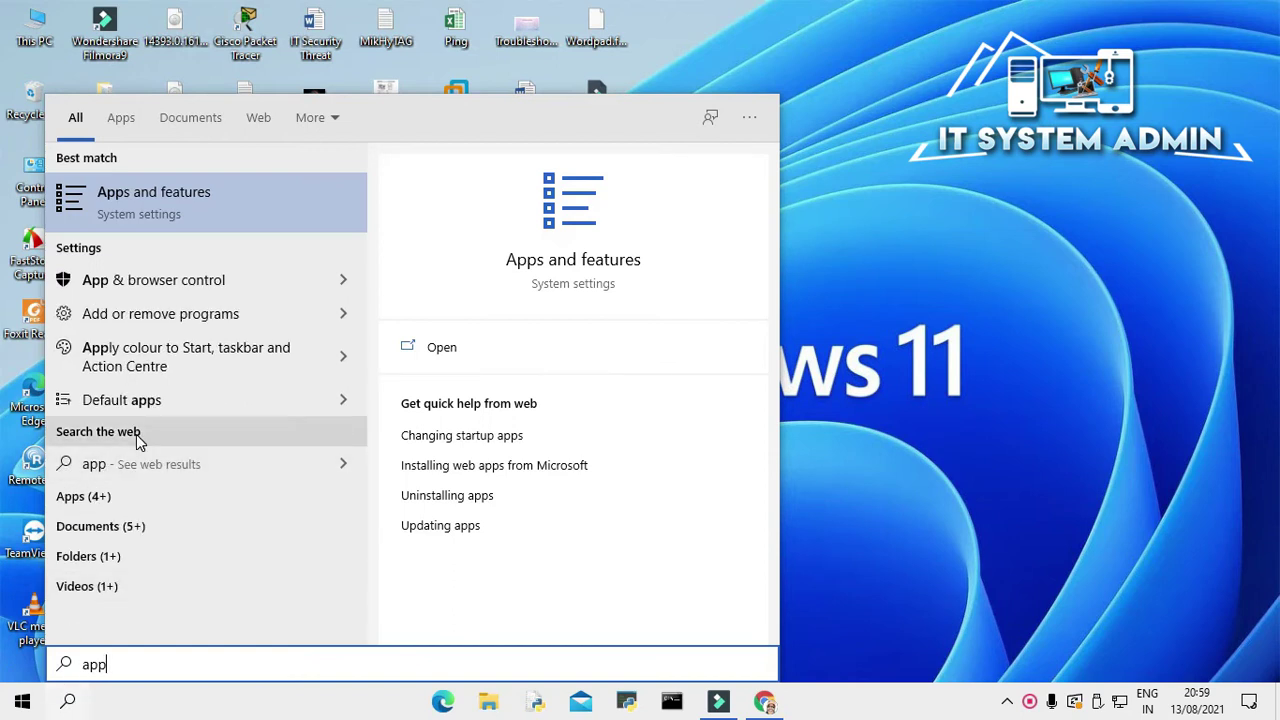
pyautogui.click(230, 198)
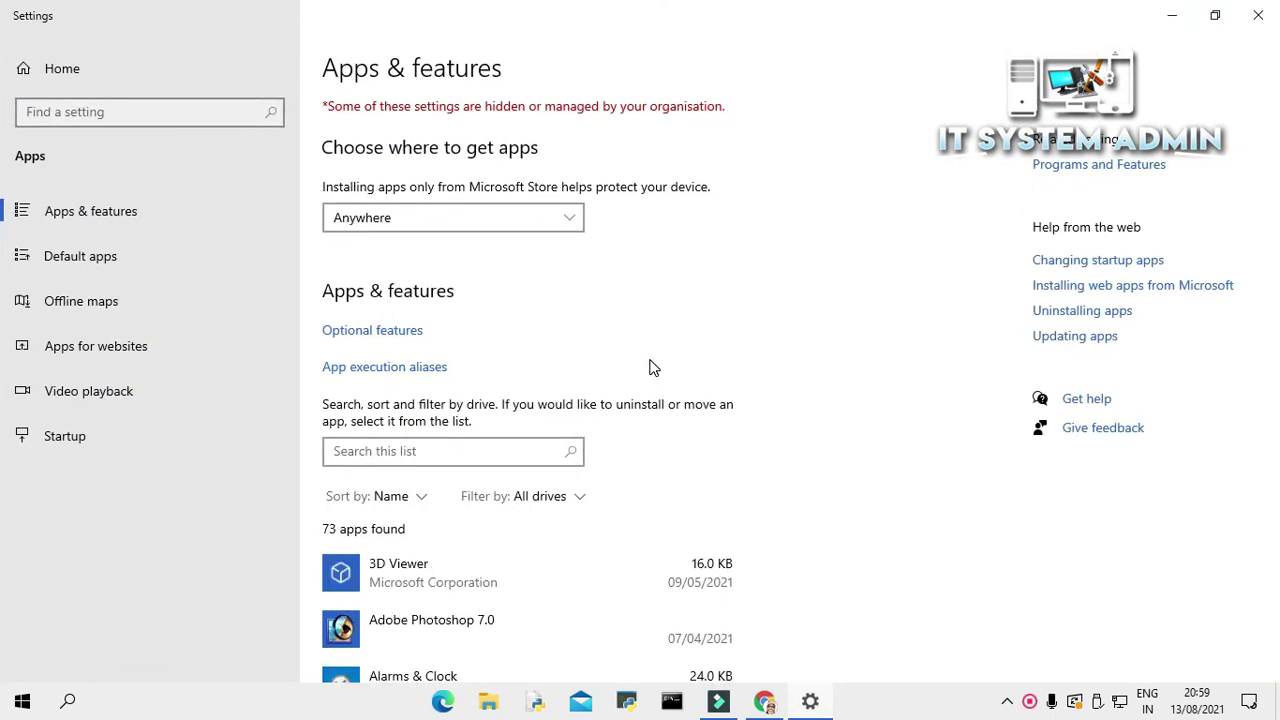
pyautogui.click(394, 334)
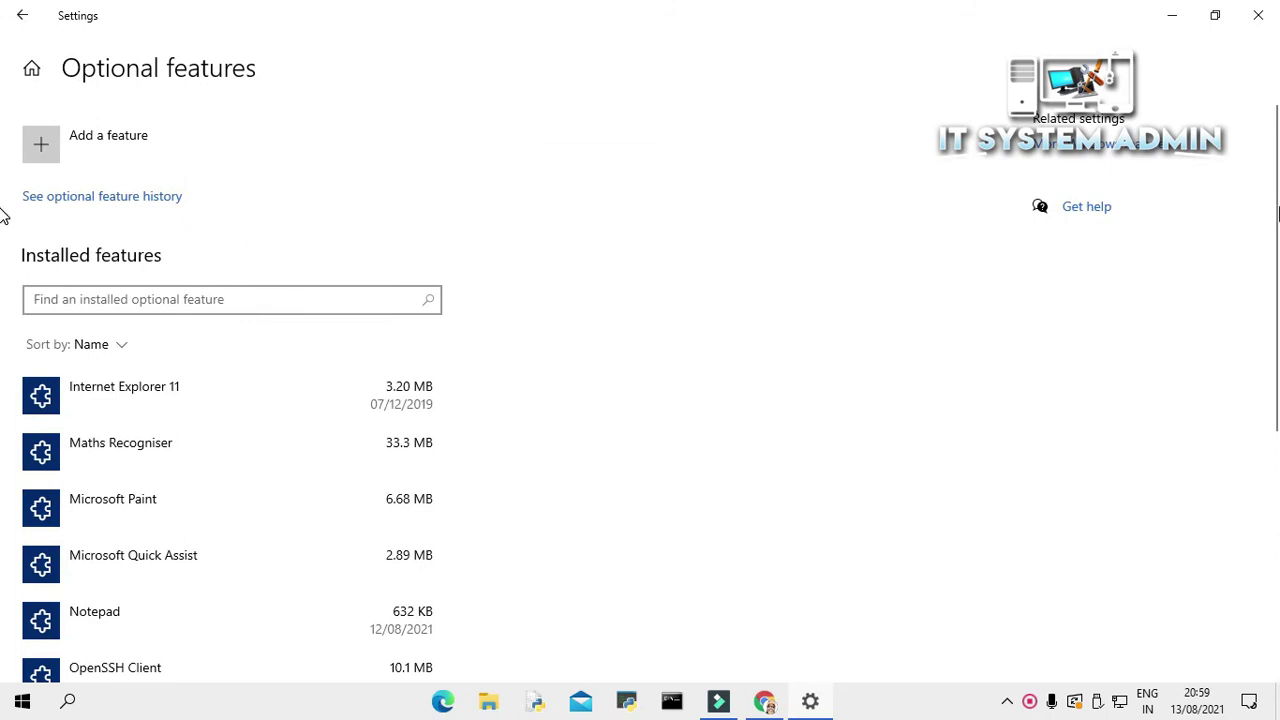
pyautogui.moveTo(1275, 210); pyautogui.dragTo(1265, 363)
pyautogui.scroll(-4, 1262, 432)
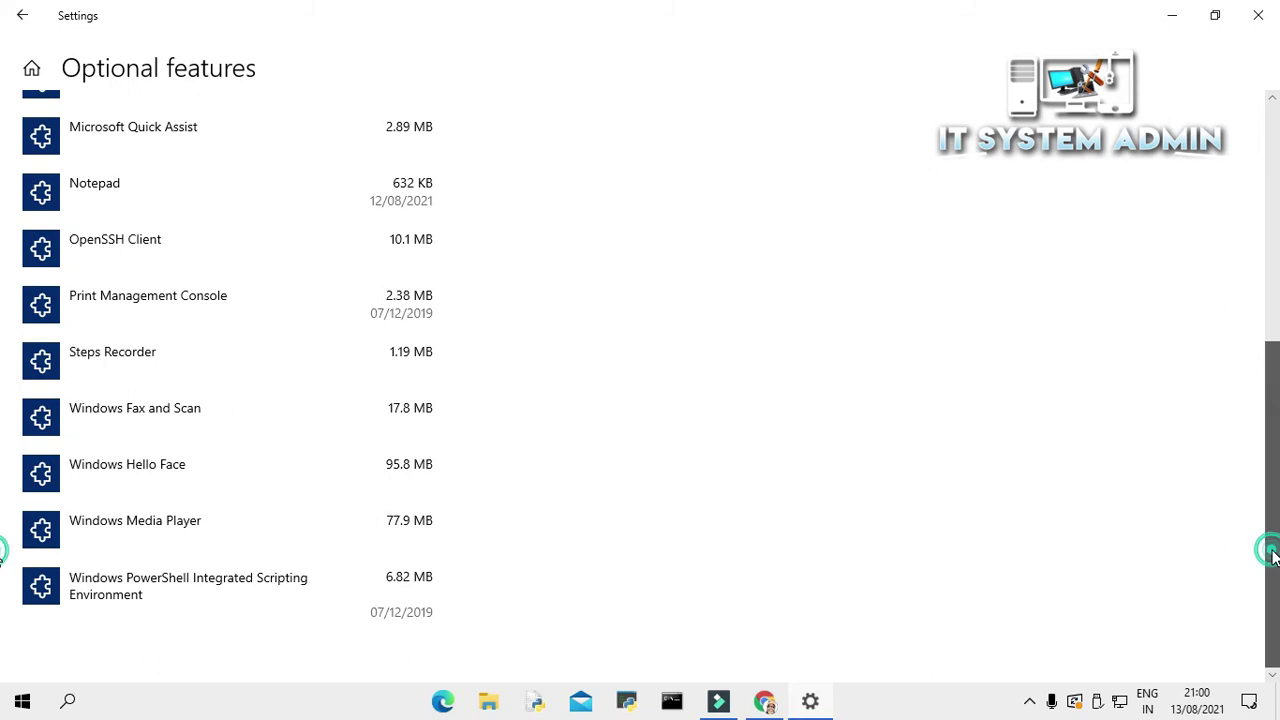
pyautogui.moveTo(1274, 558); pyautogui.dragTo(1262, 298)
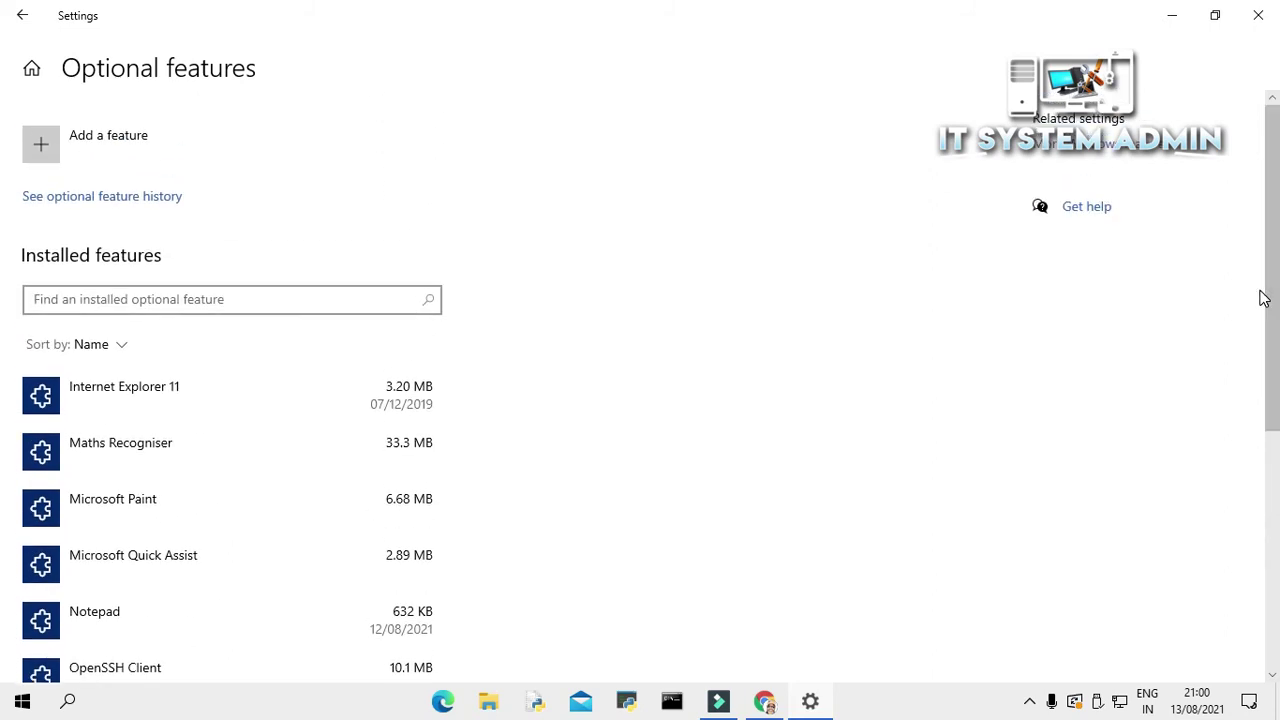
# Select WordPad in the list of optional features to add, cancel the dialog, and close Settings
pyautogui.click(101, 143)
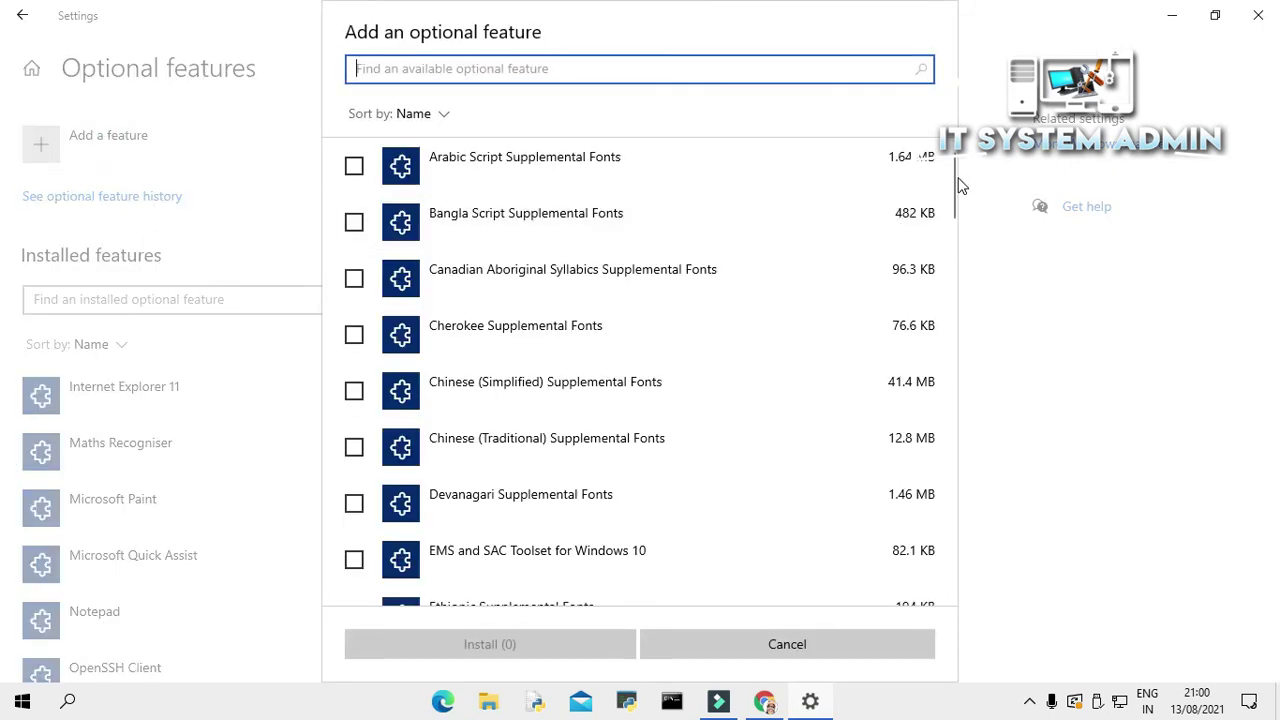
pyautogui.moveTo(951, 179); pyautogui.dragTo(960, 634)
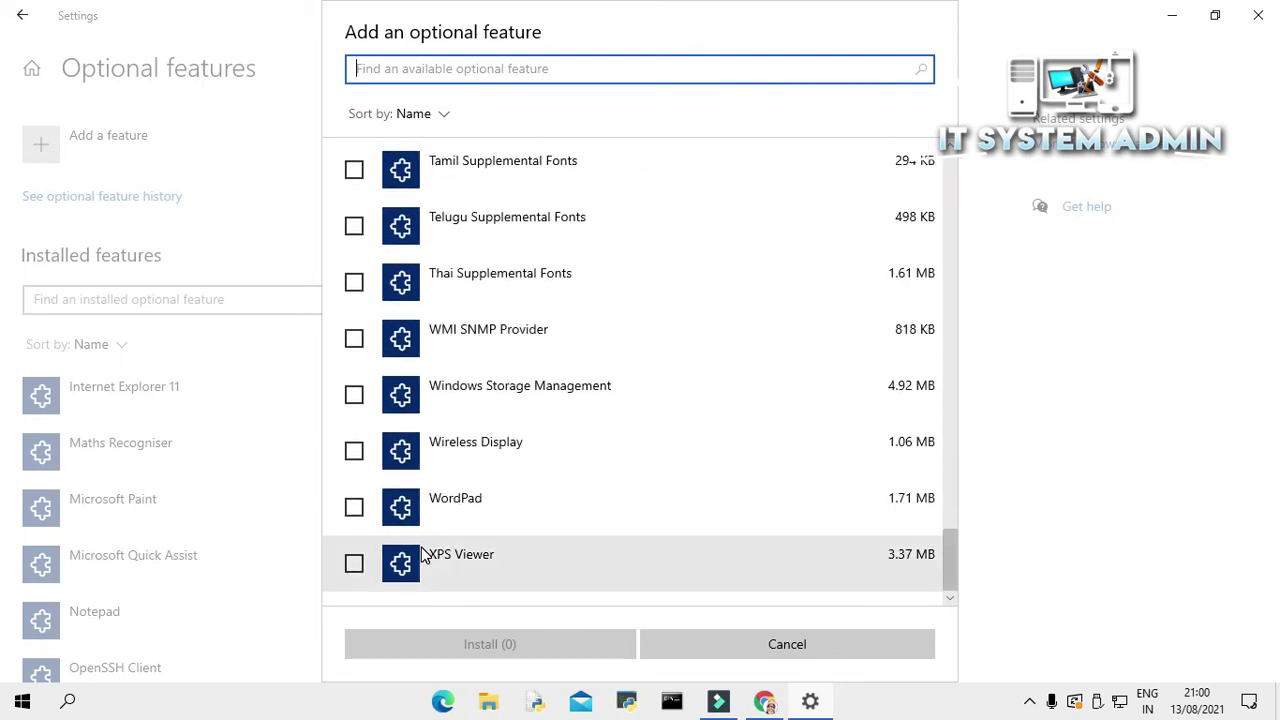
pyautogui.click(354, 507)
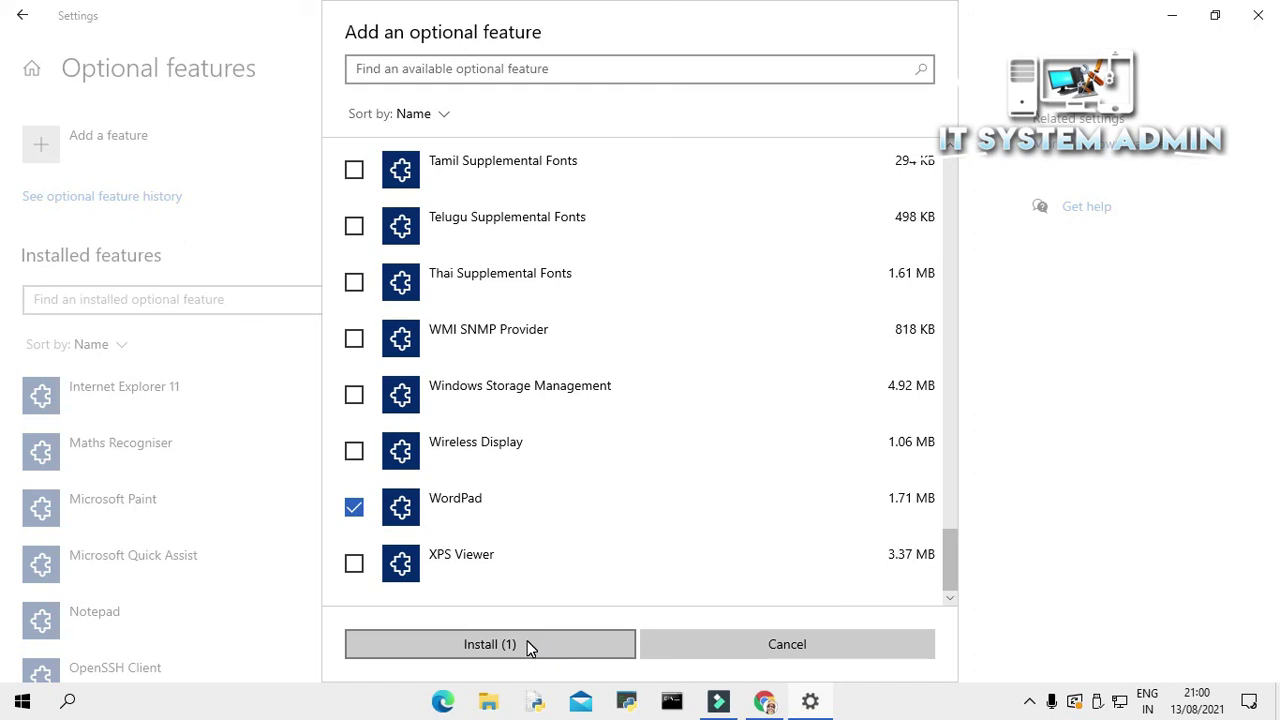
pyautogui.click(773, 640)
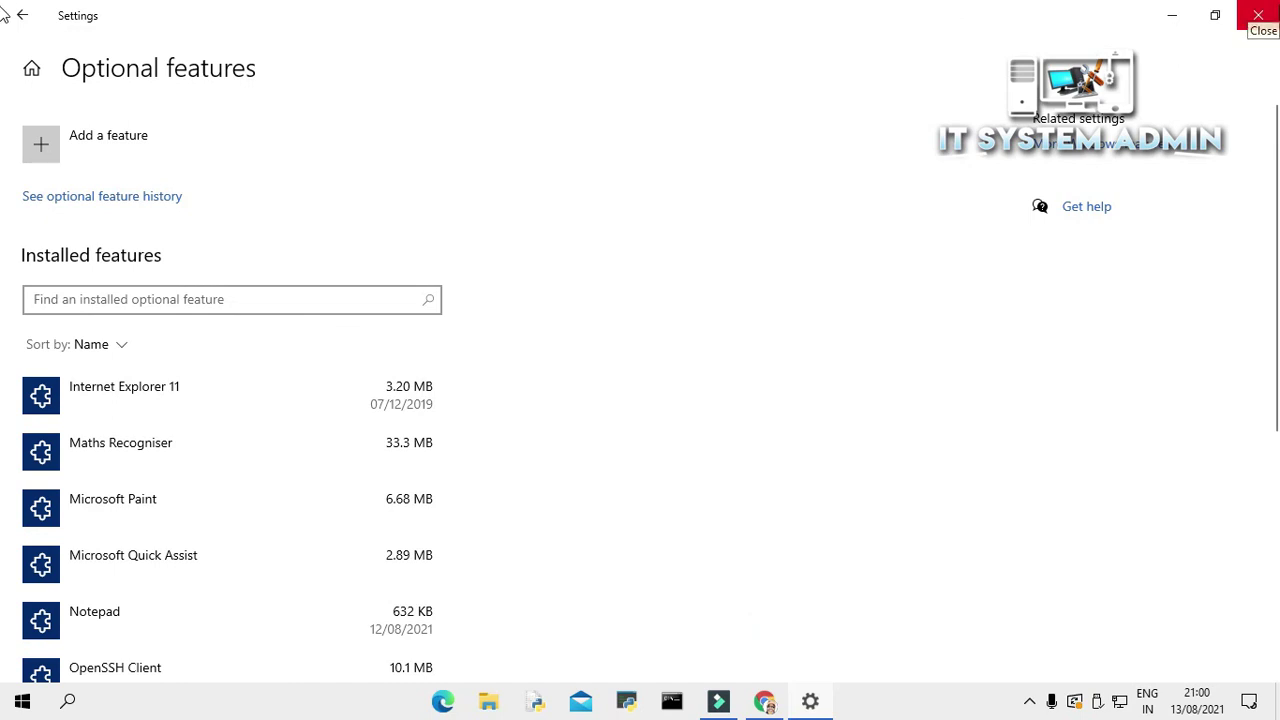
pyautogui.click(1258, 14)
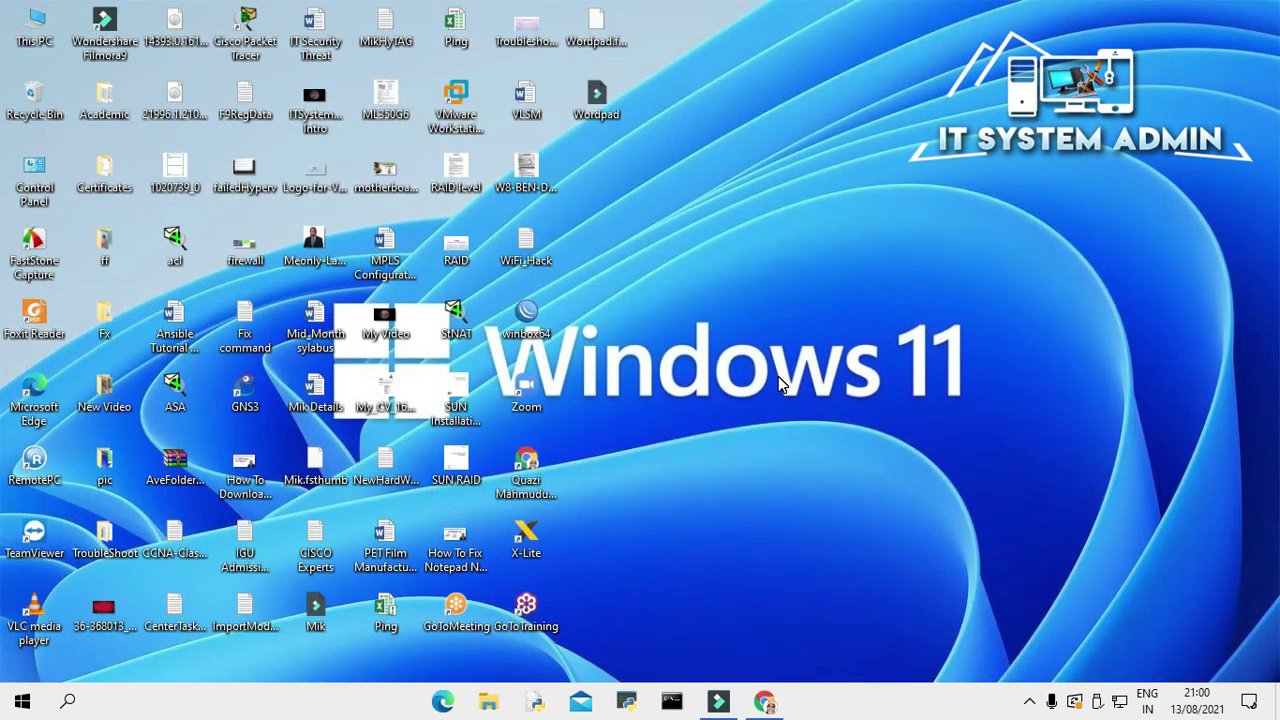